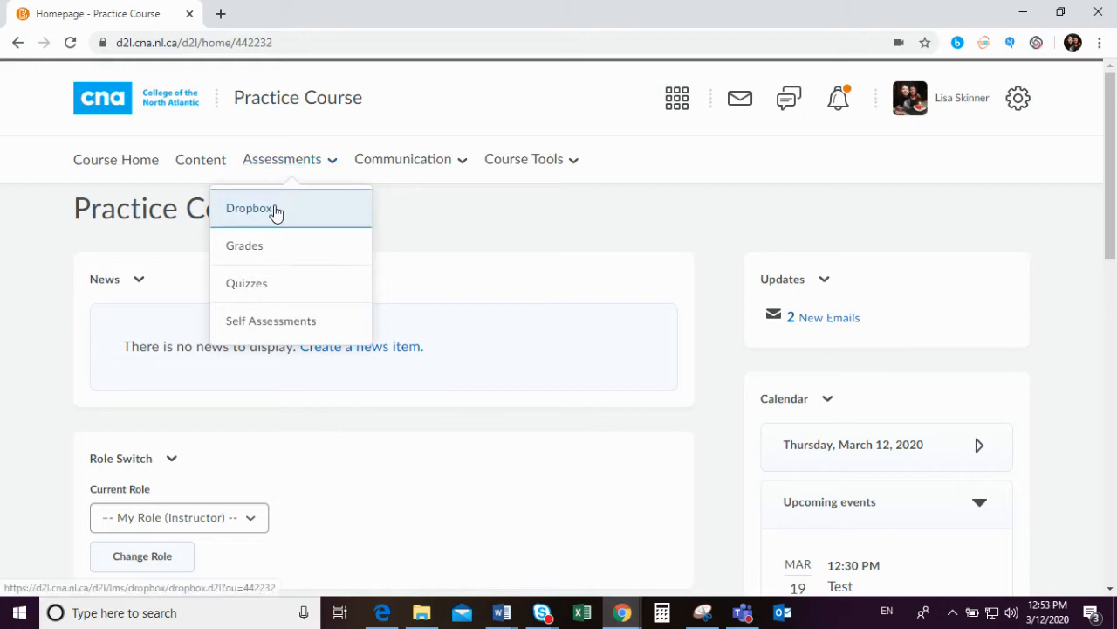
Open the Assignment 1 dropbox folder for editing and display its restrictions
left_click(274, 212)
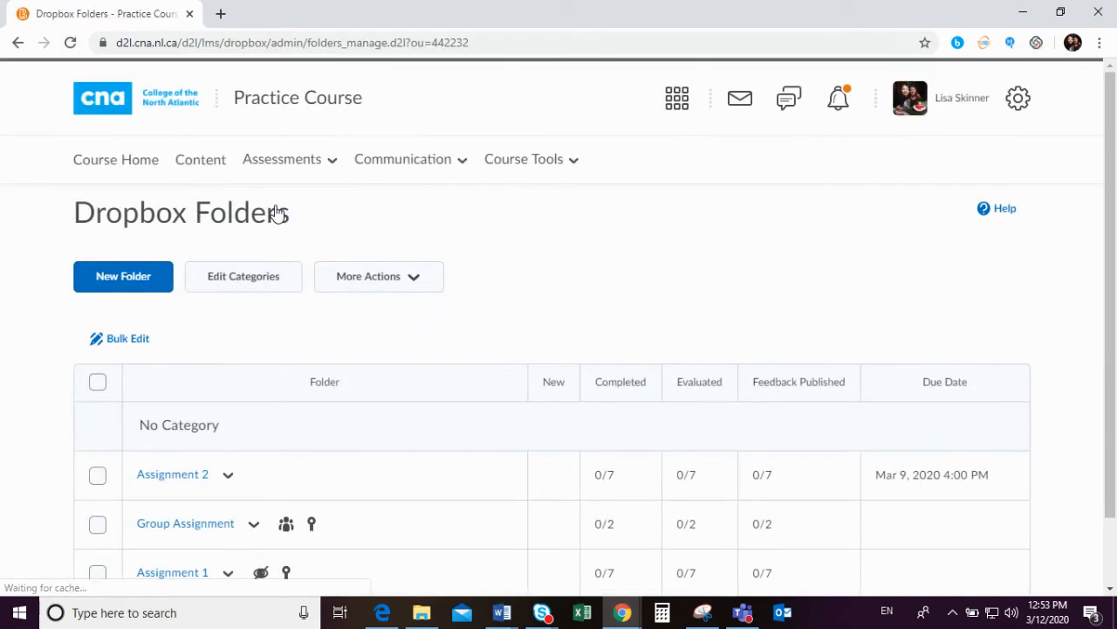
scroll(278, 205, "down", 1)
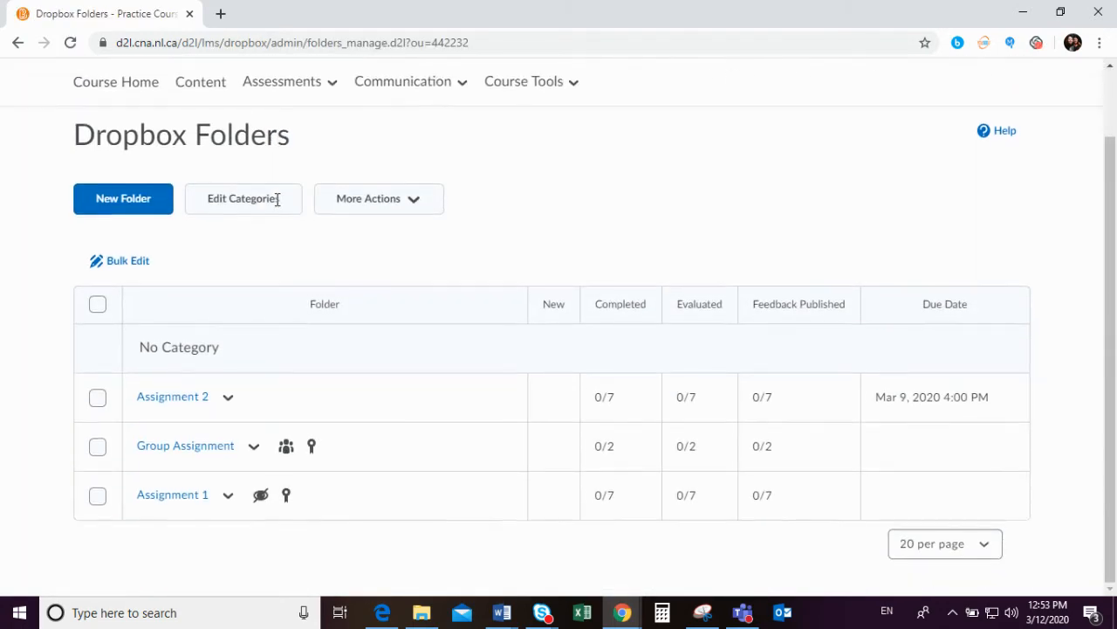
left_click(231, 499)
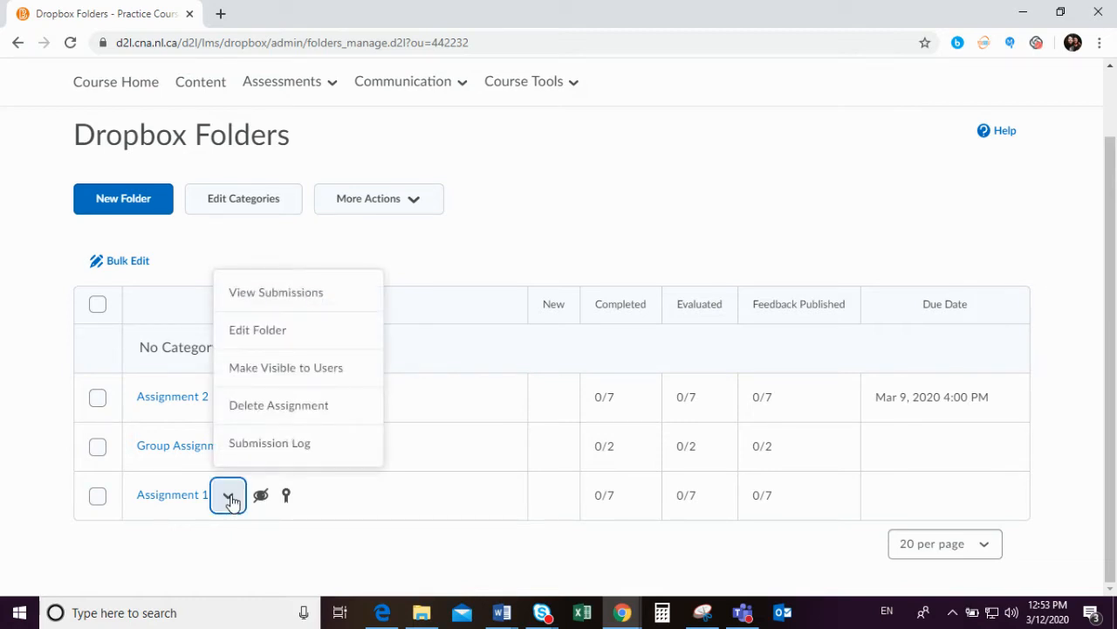
left_click(245, 340)
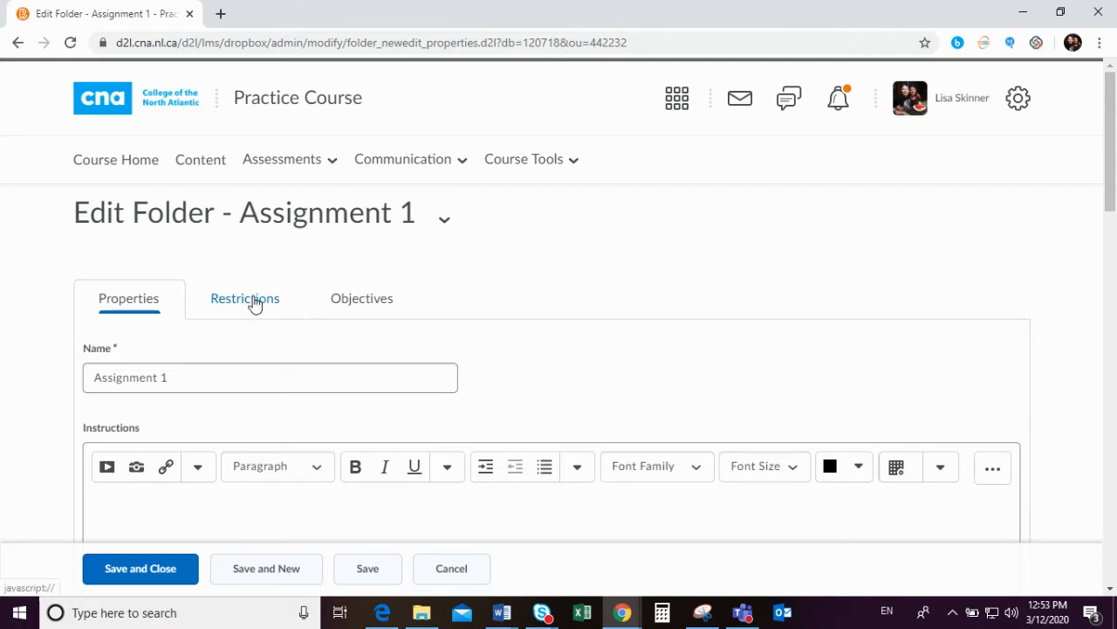
left_click(249, 301)
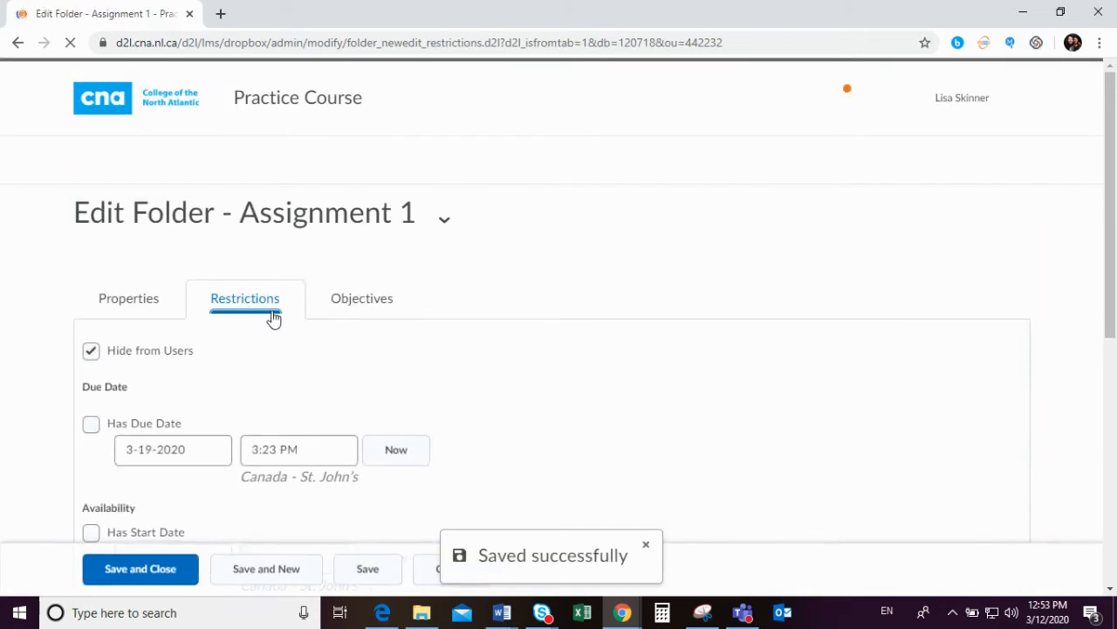
scroll(279, 318, "down", 2)
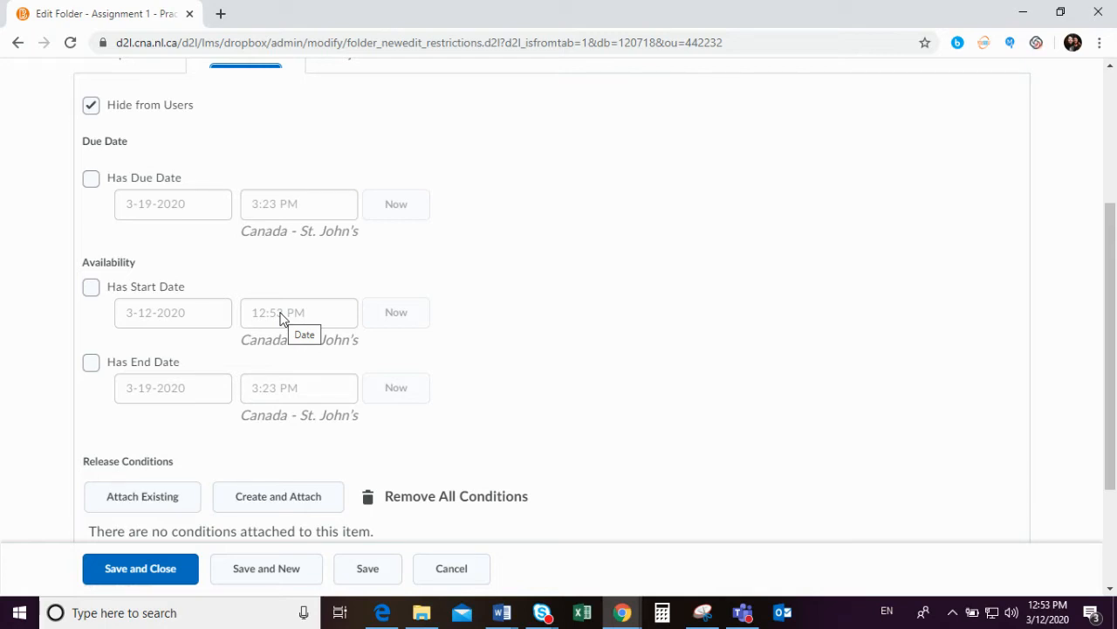
left_click(92, 180)
left_click(135, 208)
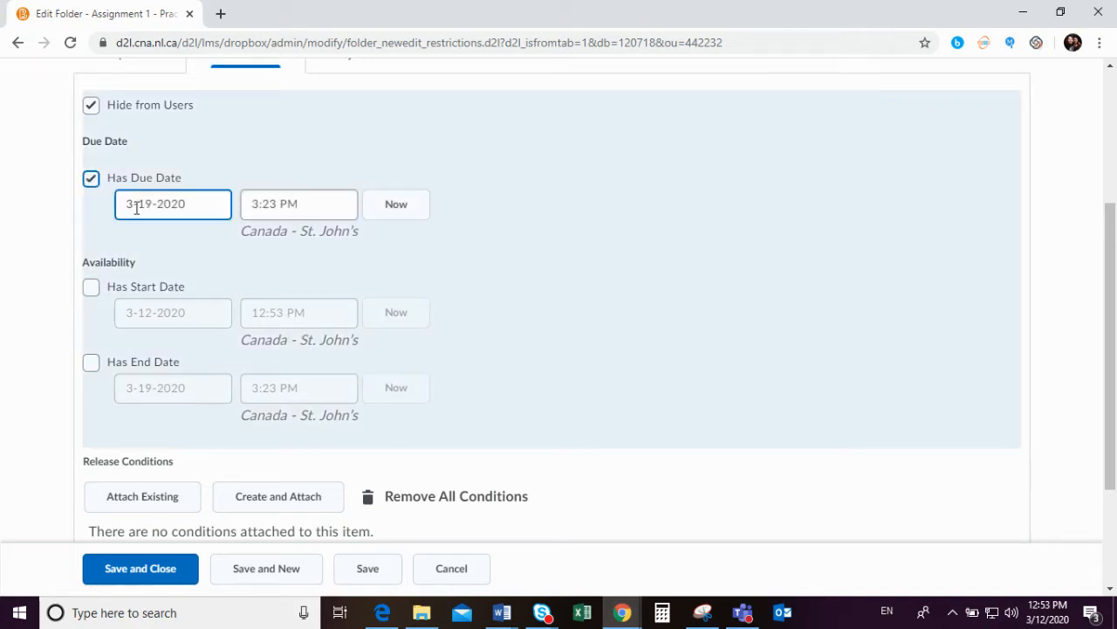
left_click(90, 179)
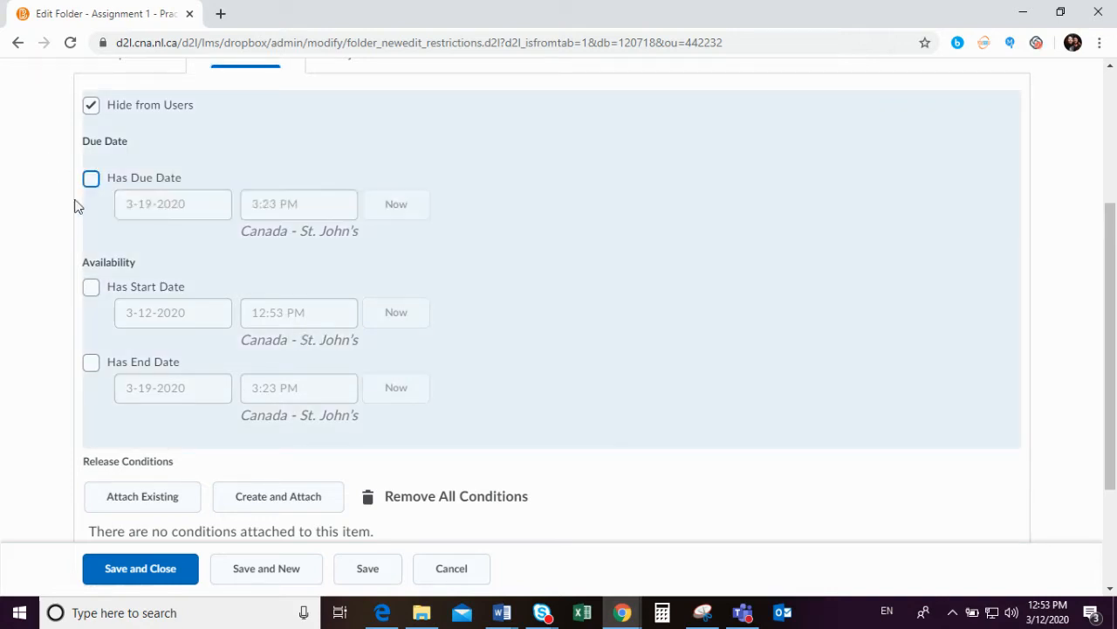
Enable the availability start date and give the folder a due date of 3/26/2020 at 4:00 PM
left_click(91, 289)
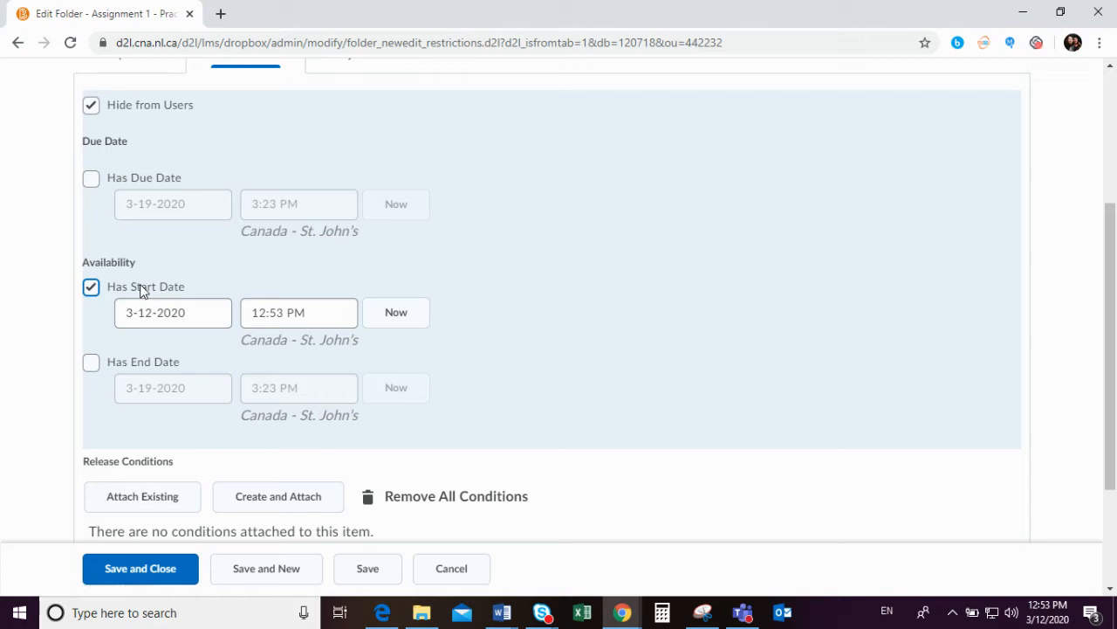
left_click(91, 178)
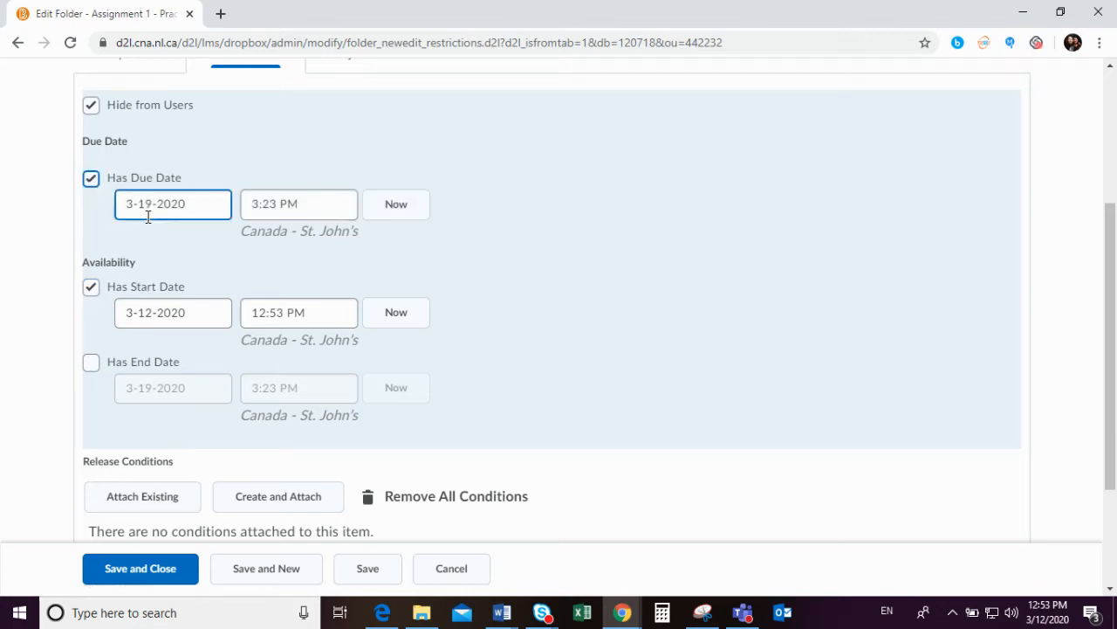
left_click(166, 207)
left_click(273, 434)
left_click(303, 207)
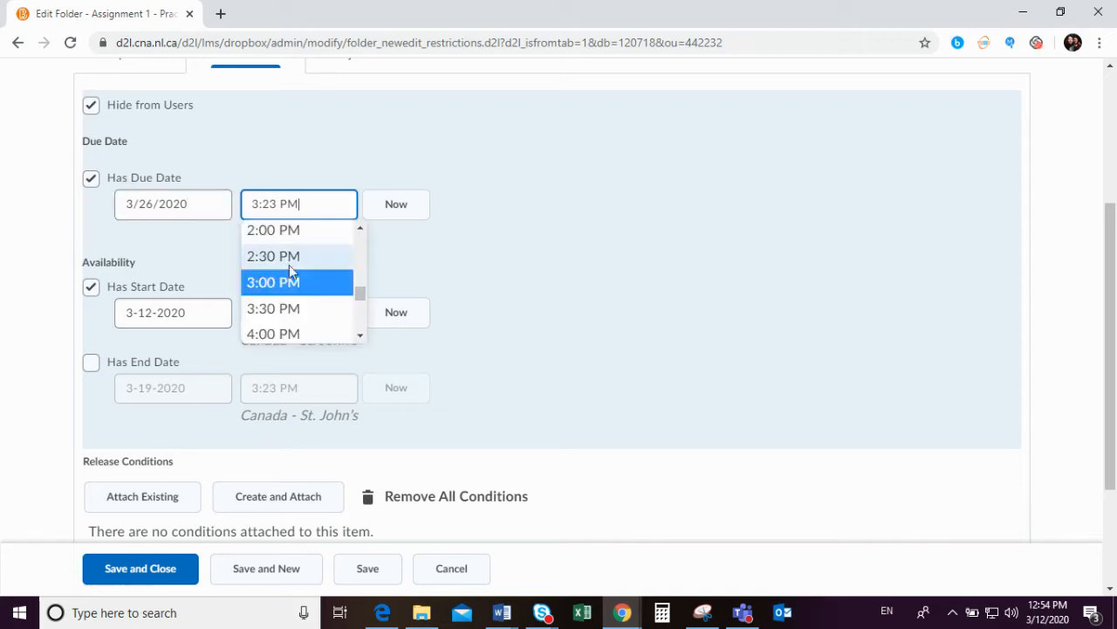
left_click(291, 333)
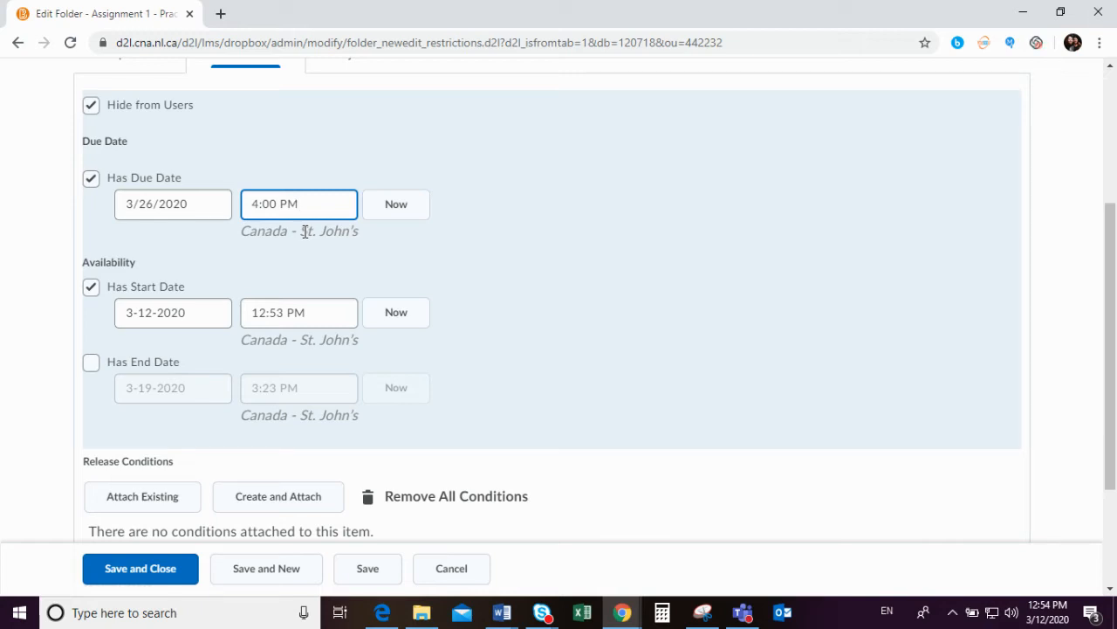
Enable the folder's availability end date and turn off its due date
left_click(92, 363)
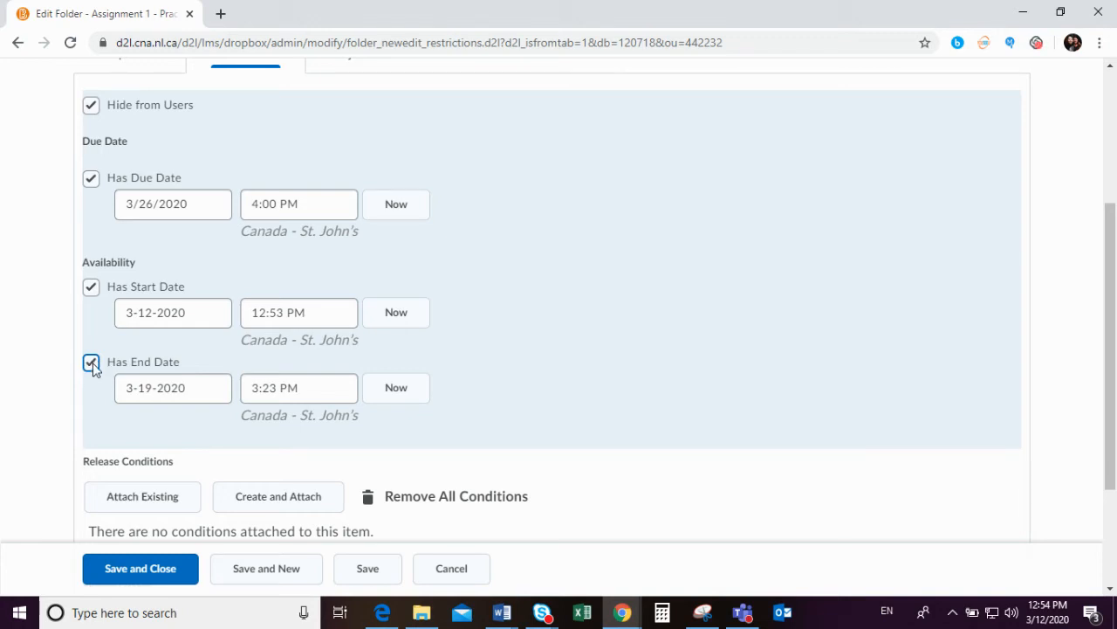
left_click(91, 179)
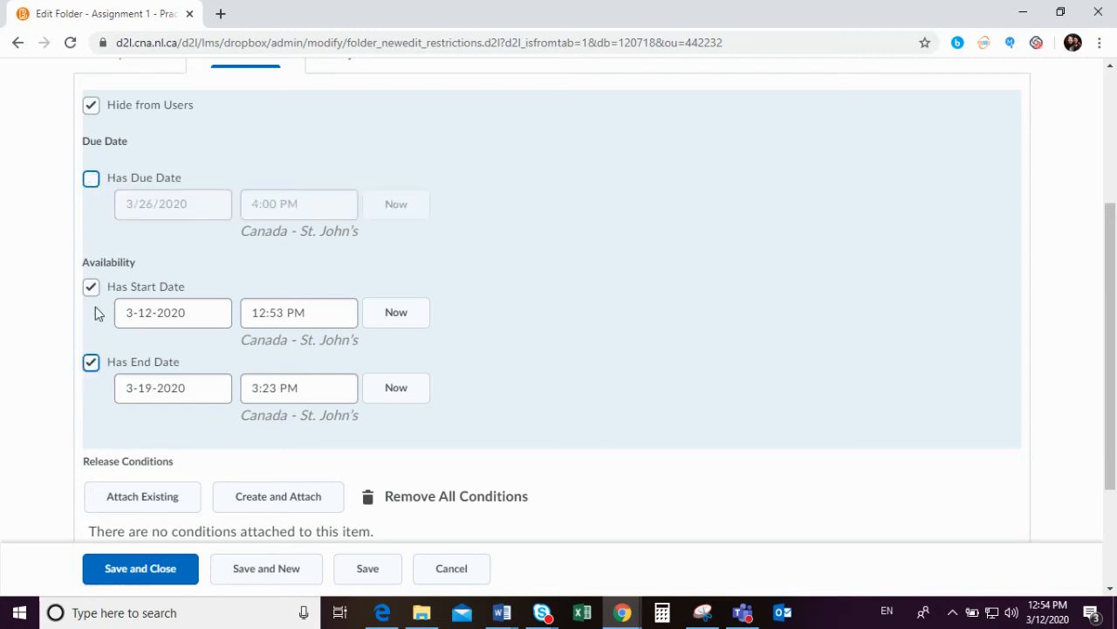
Allow special access submissions outside the normal availability dates, with a special access end date of 3/26/2020
scroll(302, 392, "down", 2)
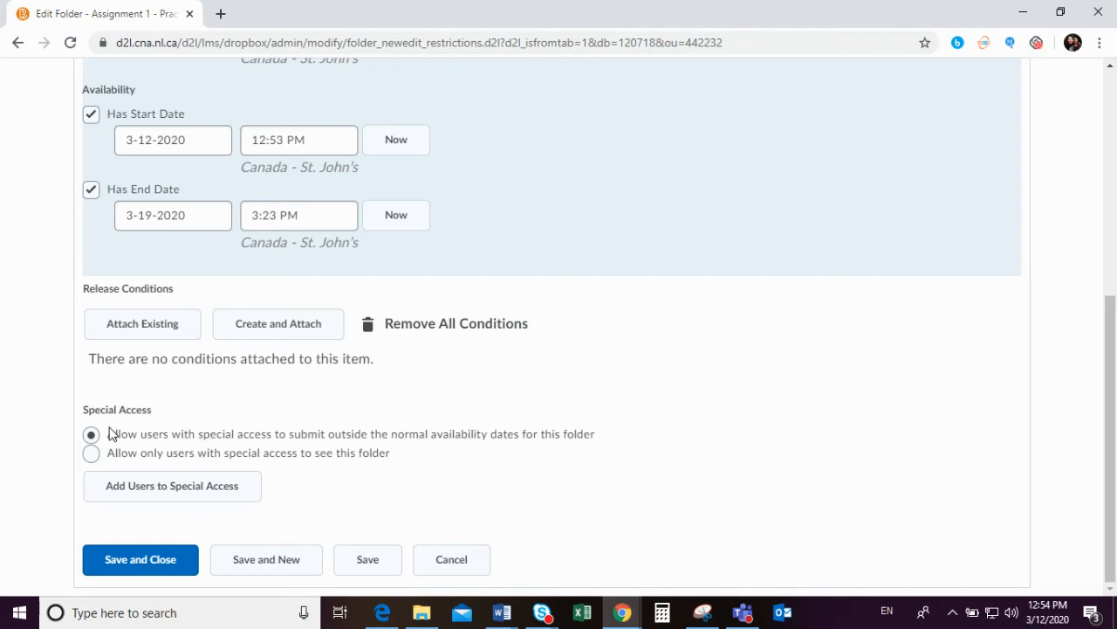
left_click(110, 434)
left_click(144, 494)
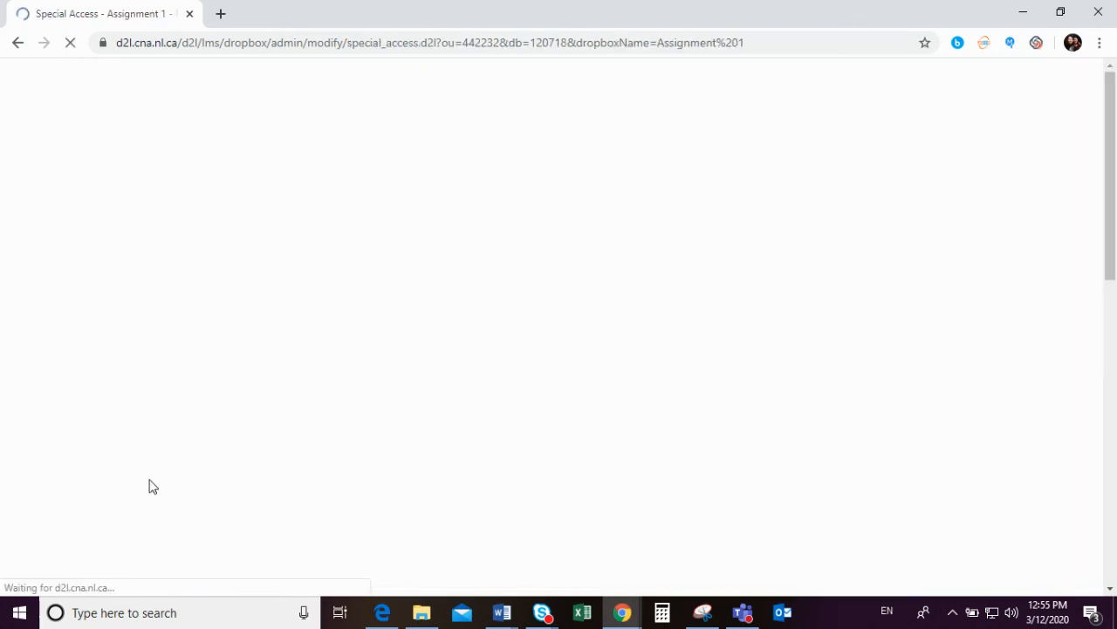
scroll(155, 471, "down", 3)
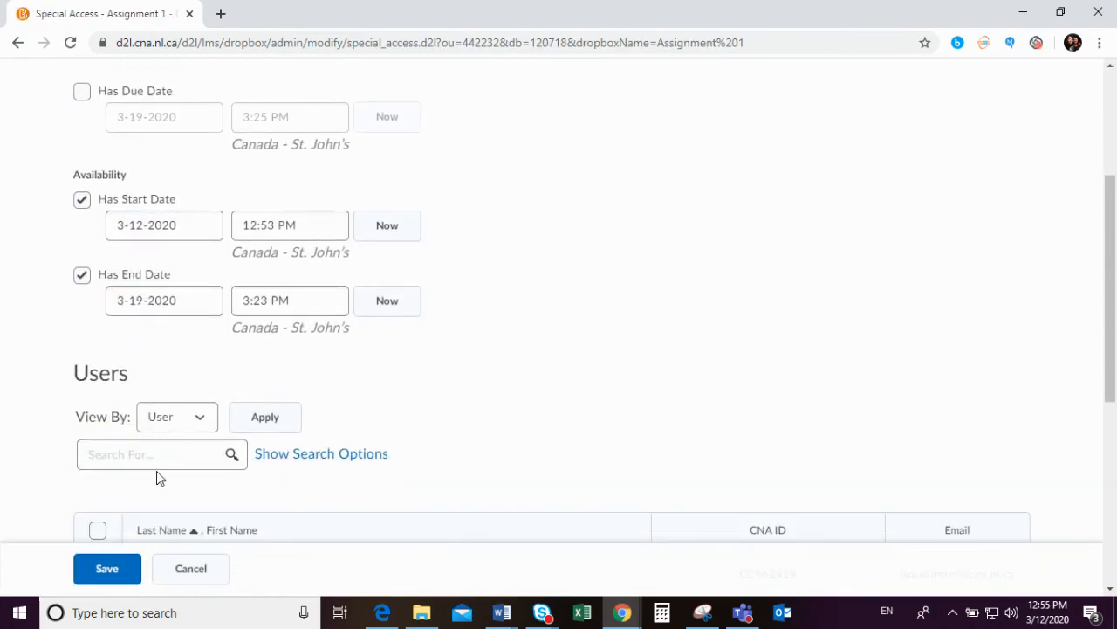
left_click(187, 297)
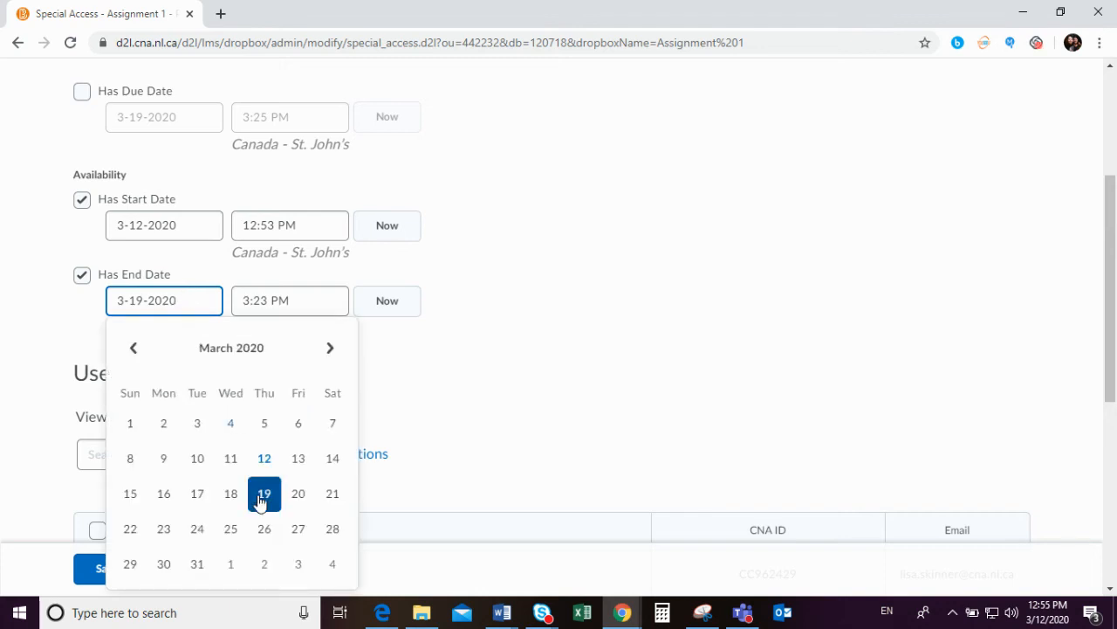
left_click(263, 531)
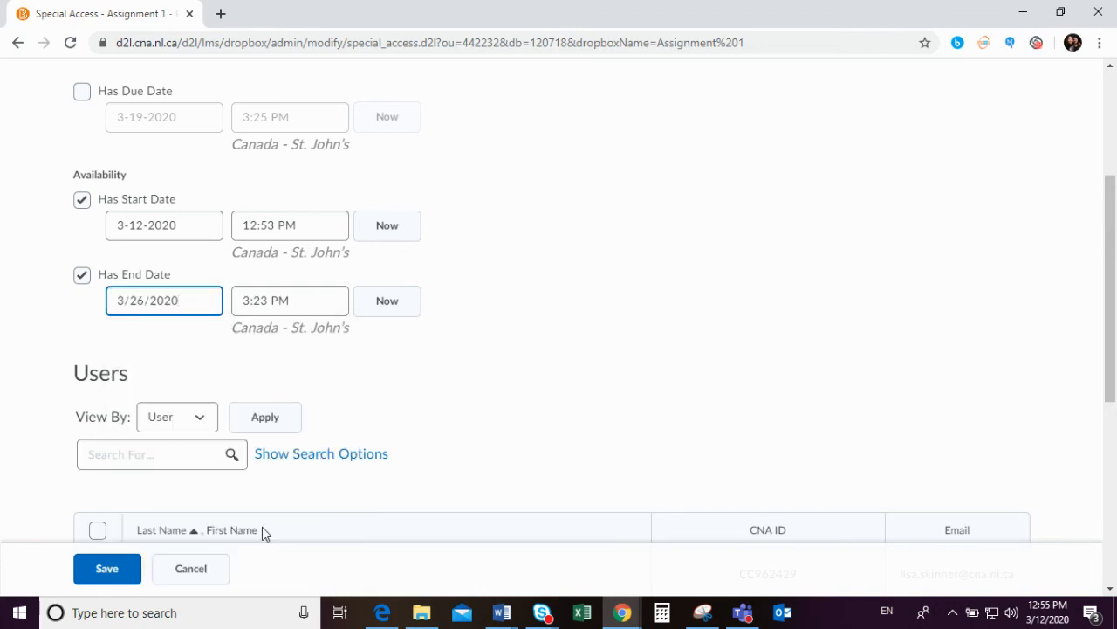
Grant the special access to Student 5 and save it
scroll(432, 397, "down", 3)
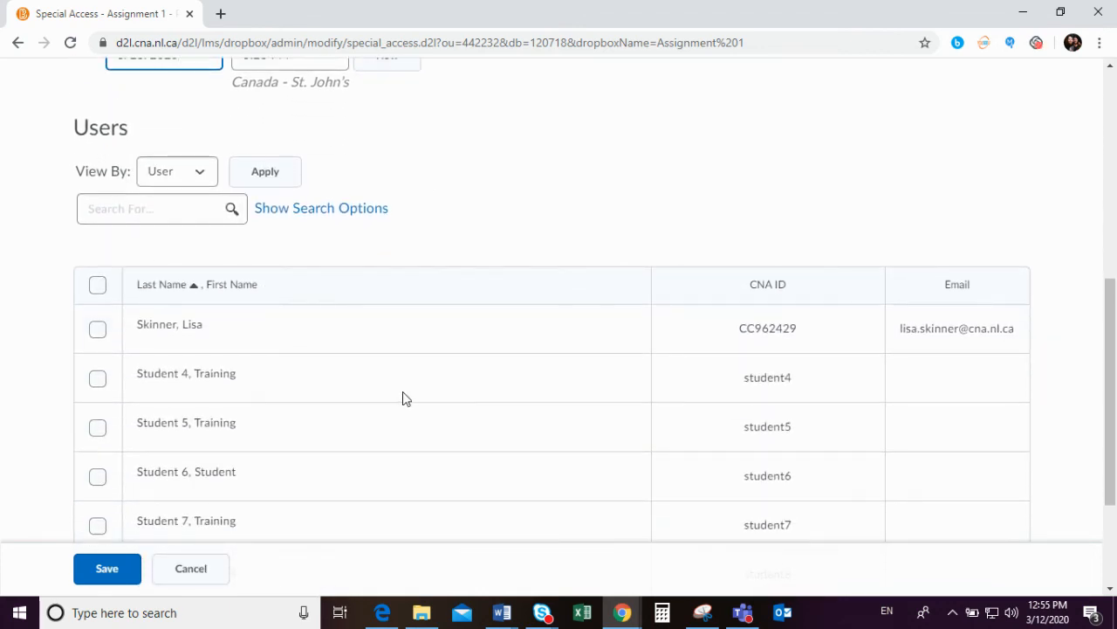
left_click(98, 428)
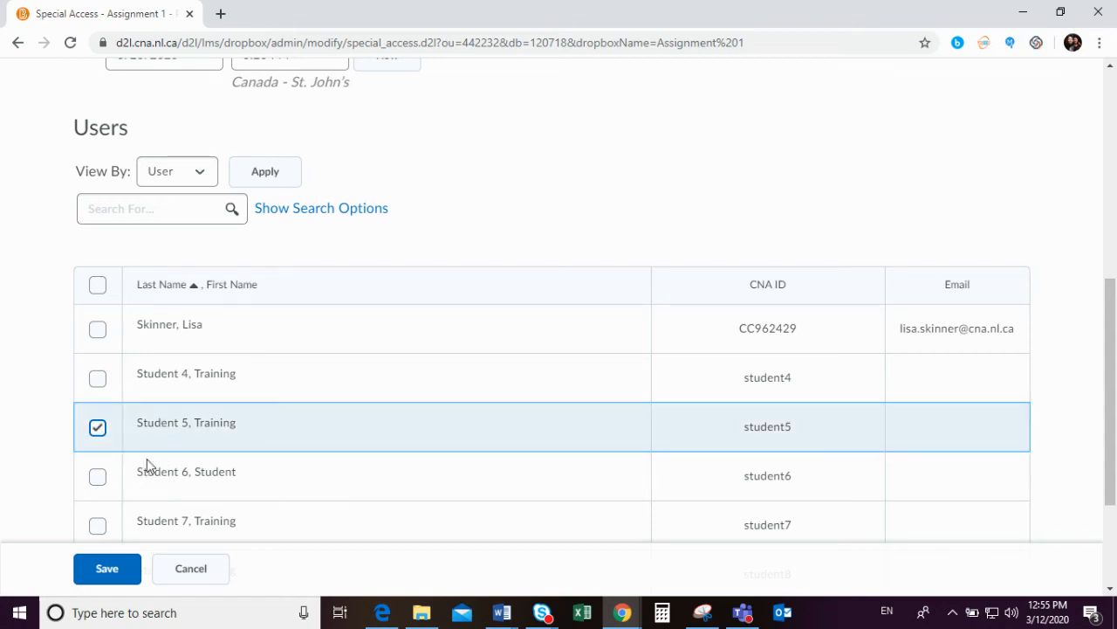
left_click(105, 569)
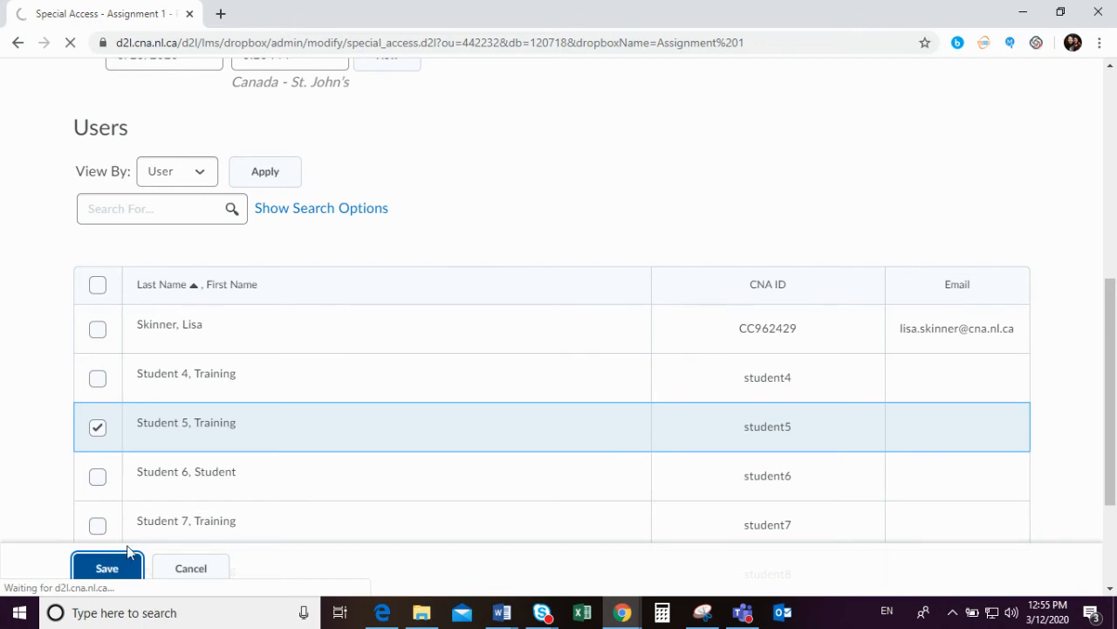
Check the special access entry and availability dates, keep the folder hidden from users, and save and close it
scroll(395, 381, "down", 5)
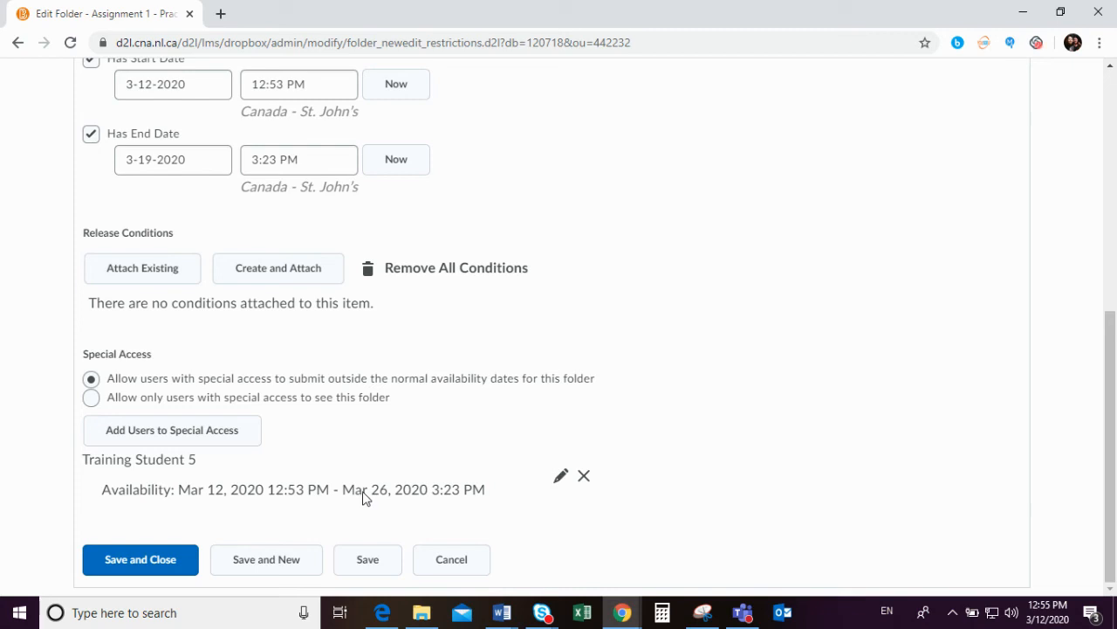
scroll(292, 480, "up", 2)
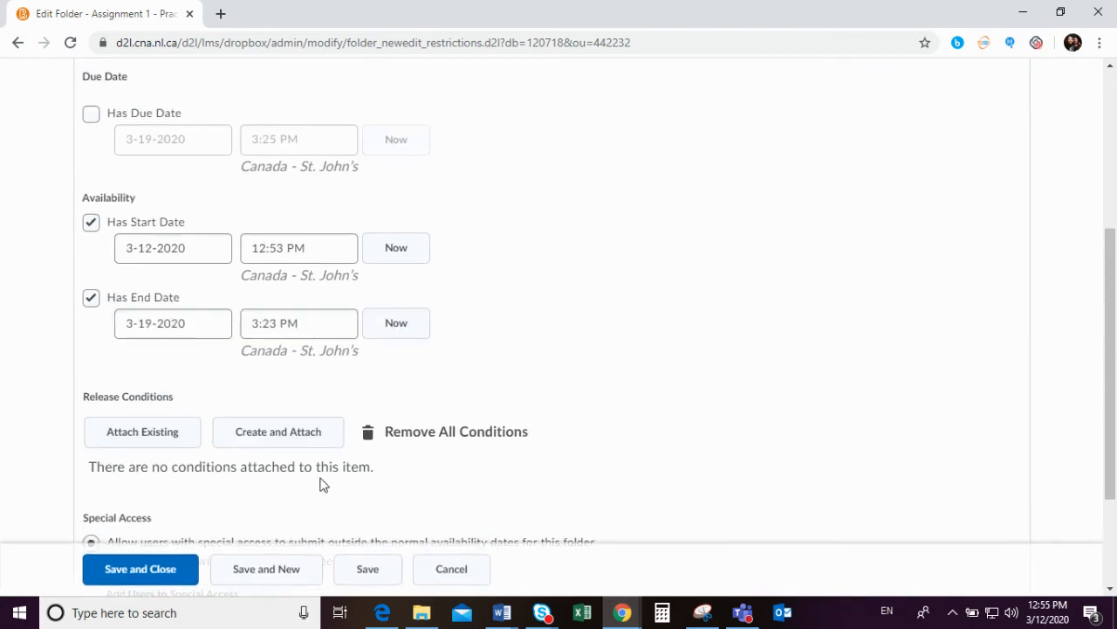
scroll(319, 485, "up", 2)
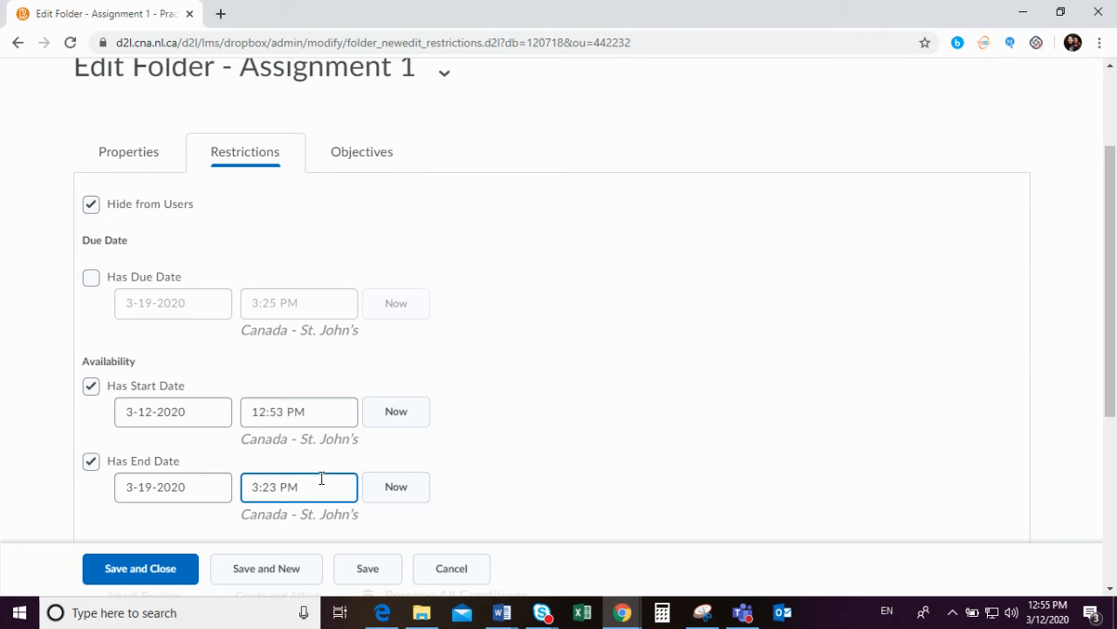
left_click(91, 205)
left_click(91, 206)
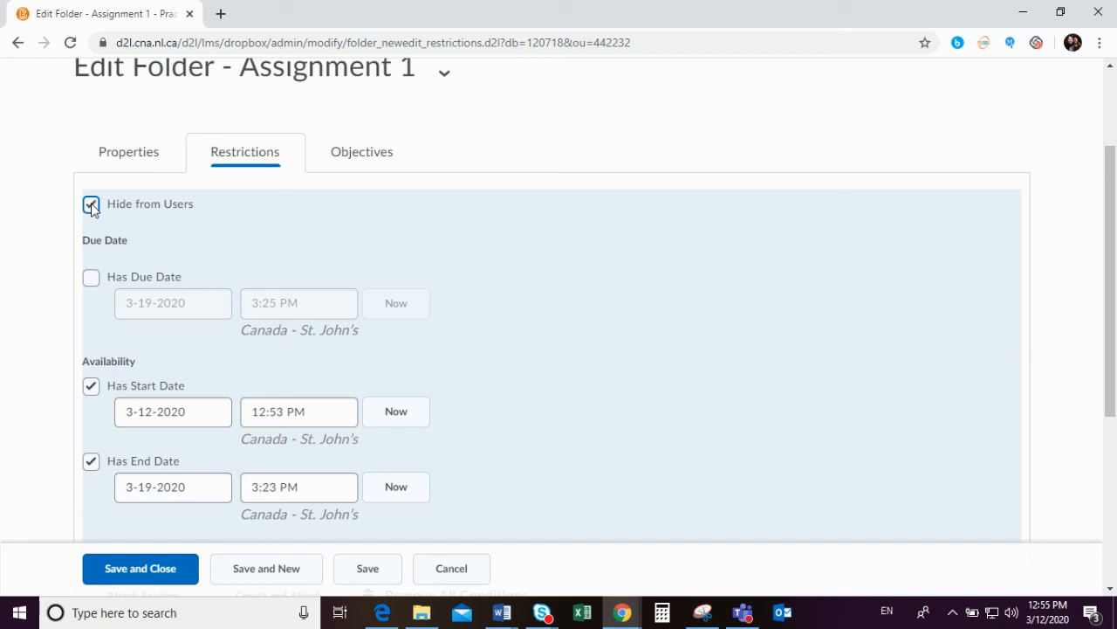
left_click(147, 569)
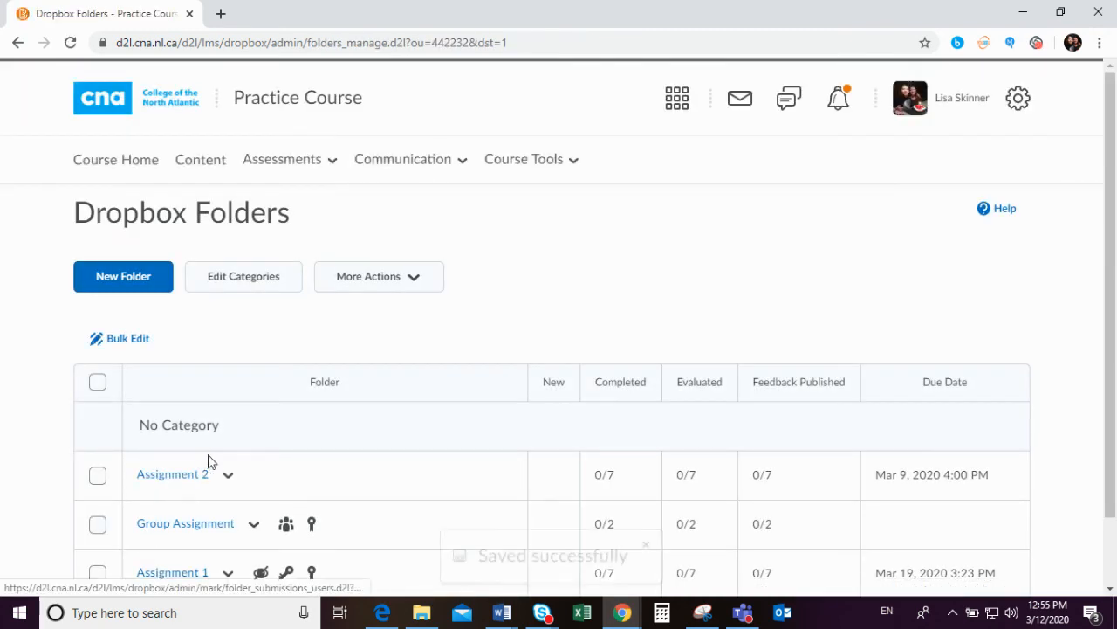
Make the Assignment 1 folder visible to users from the dropbox folder list
scroll(262, 471, "down", 1)
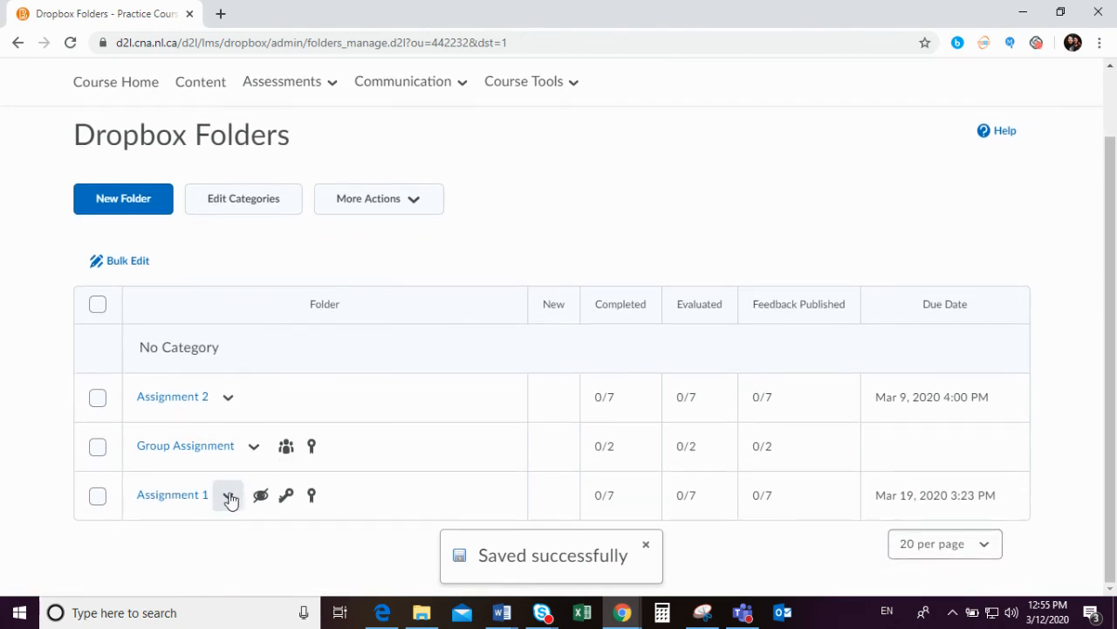
left_click(229, 496)
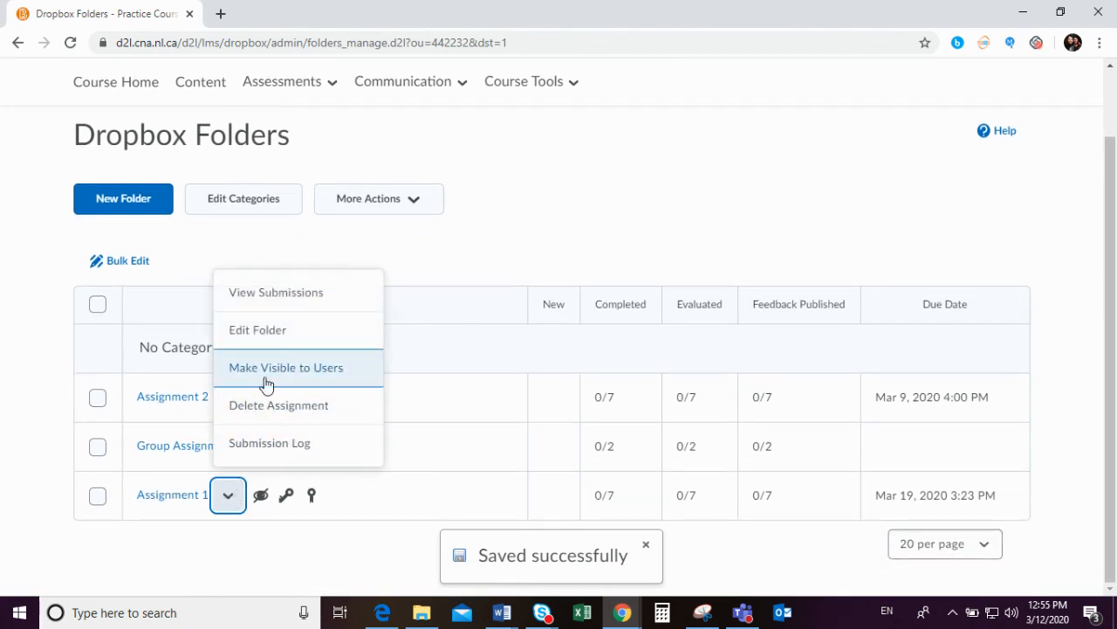
left_click(274, 367)
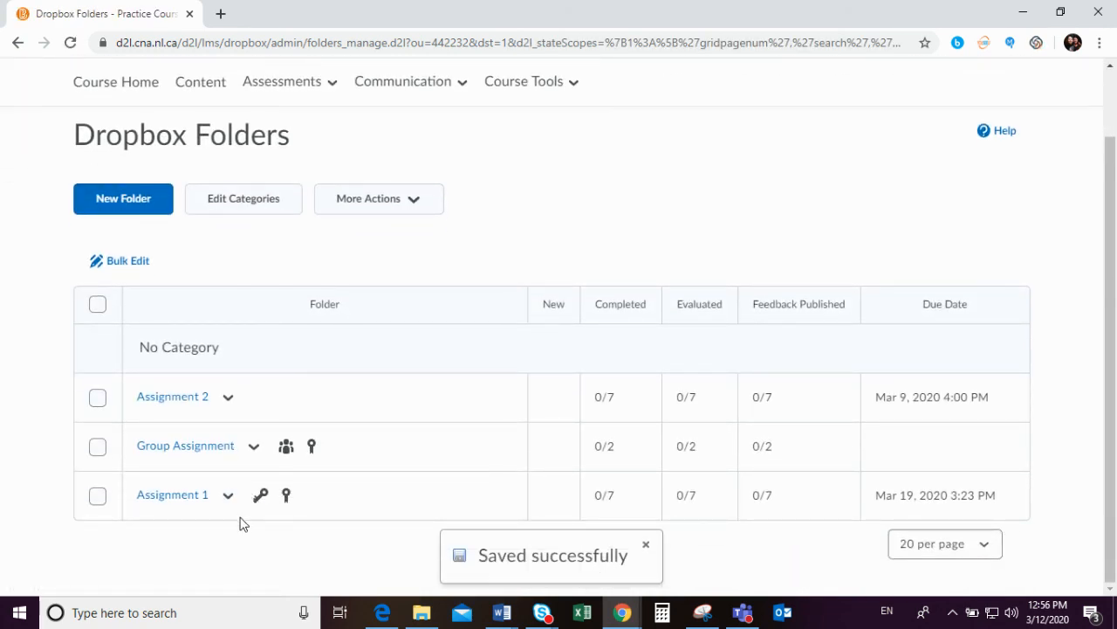
Examine Assignment 1's special access marker and its entry in the Due Date column
mouse_move(262, 498)
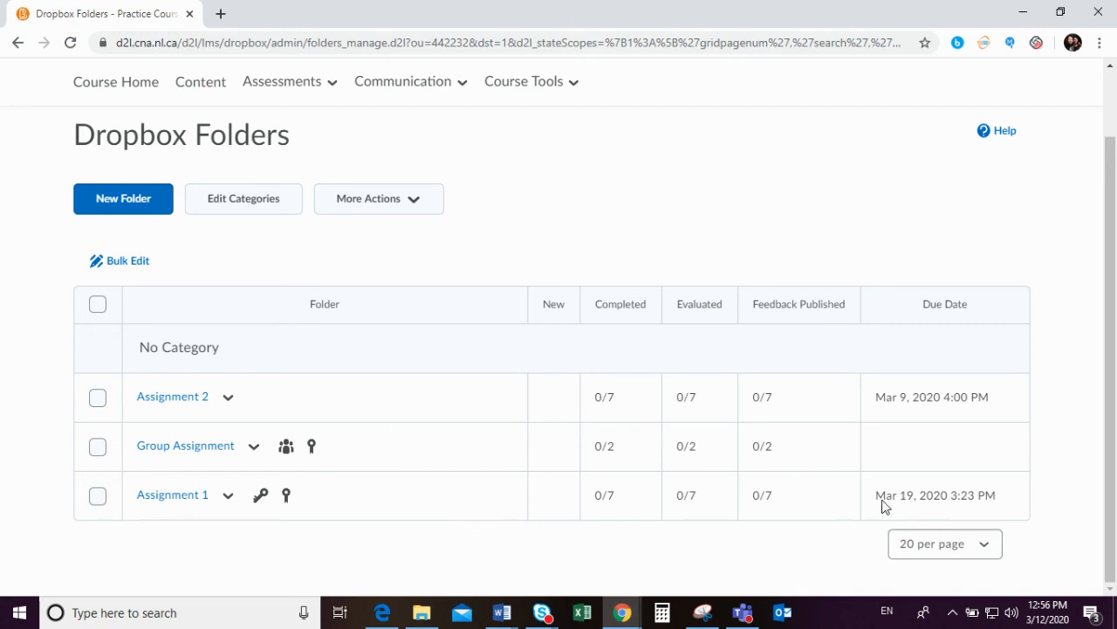
left_click_drag(878, 495, 981, 503)
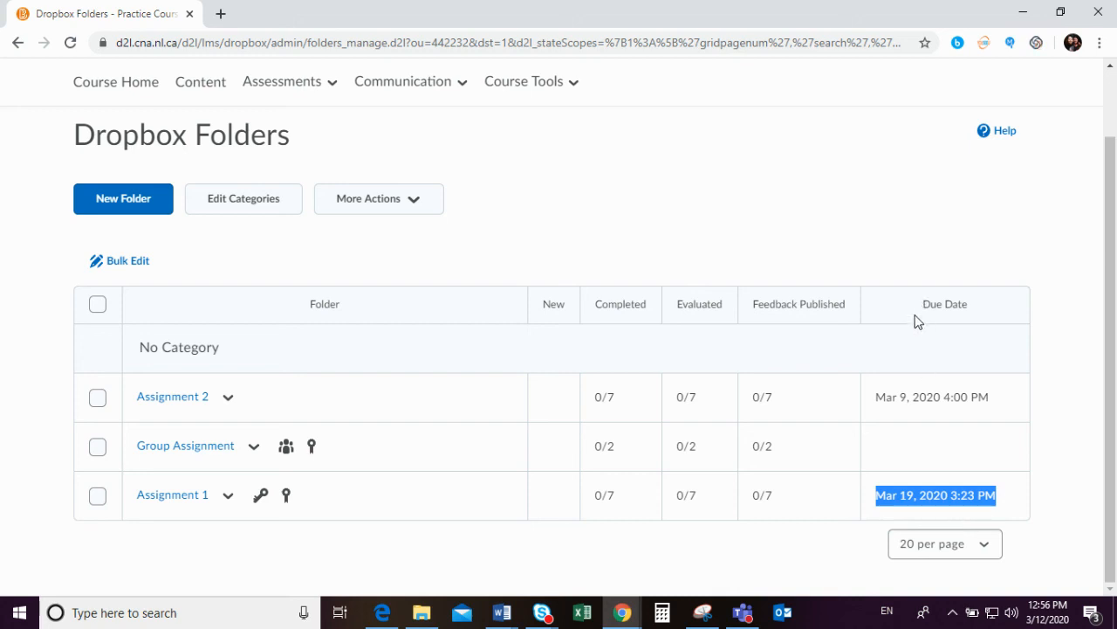
left_click_drag(920, 305, 967, 318)
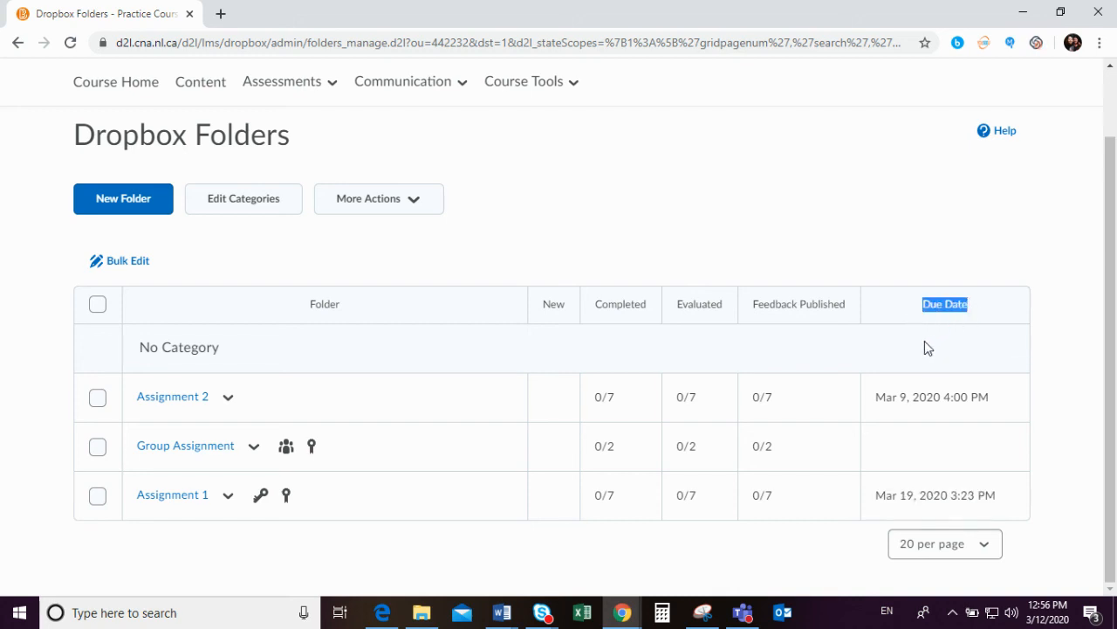